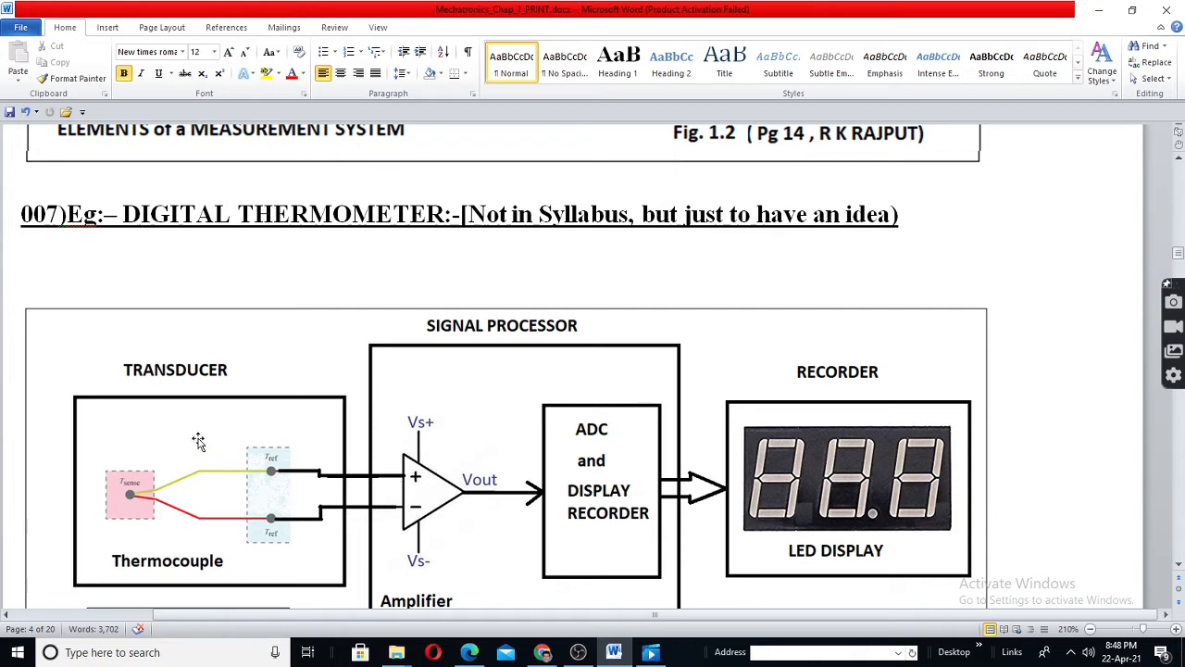
pyautogui.scroll(-1, 659, 389)
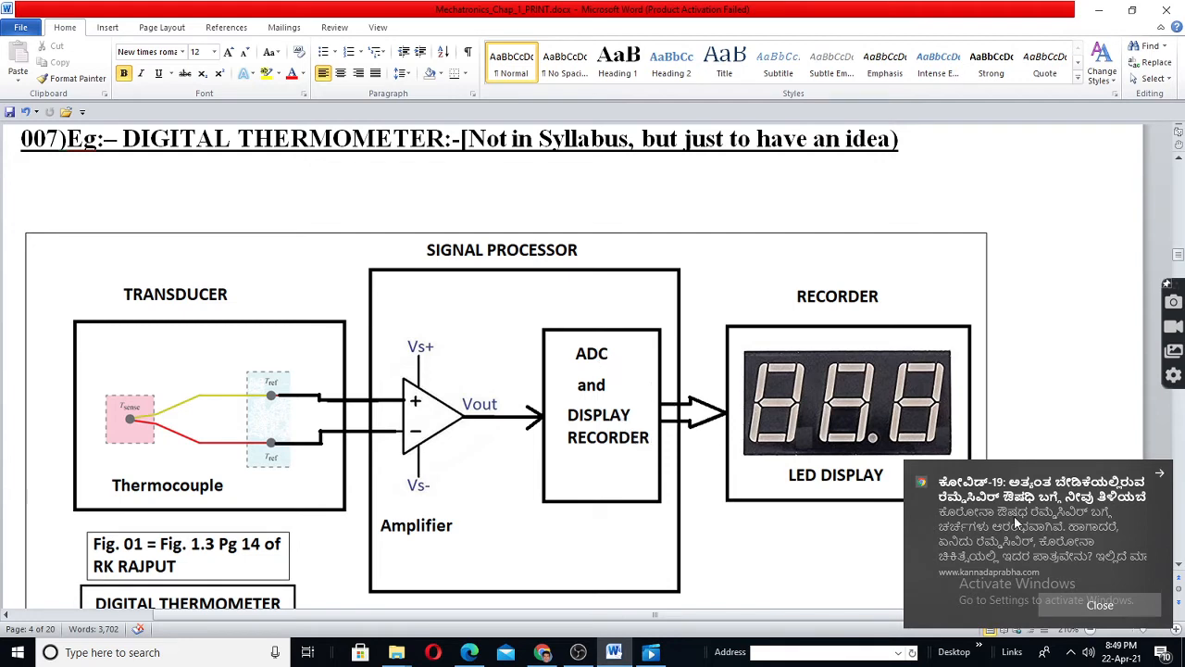
# - Dismiss the Chrome news notification so the thermometer diagram and caption stay visible
pyautogui.click(1159, 476)
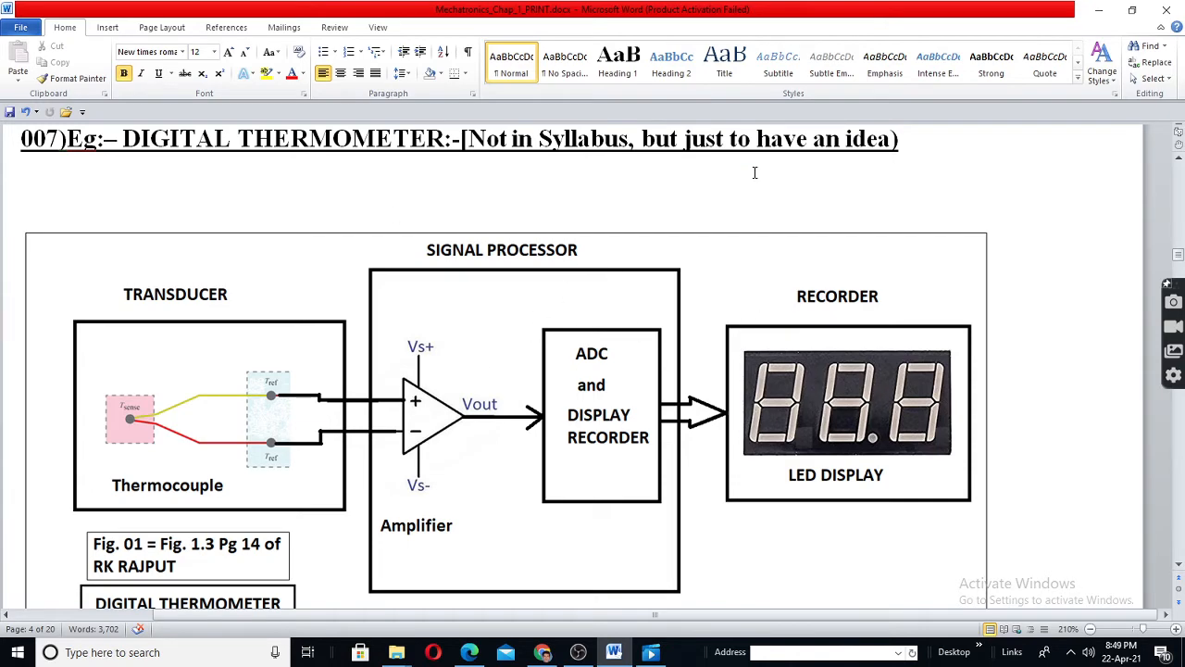
pyautogui.scroll(-5, 755, 172)
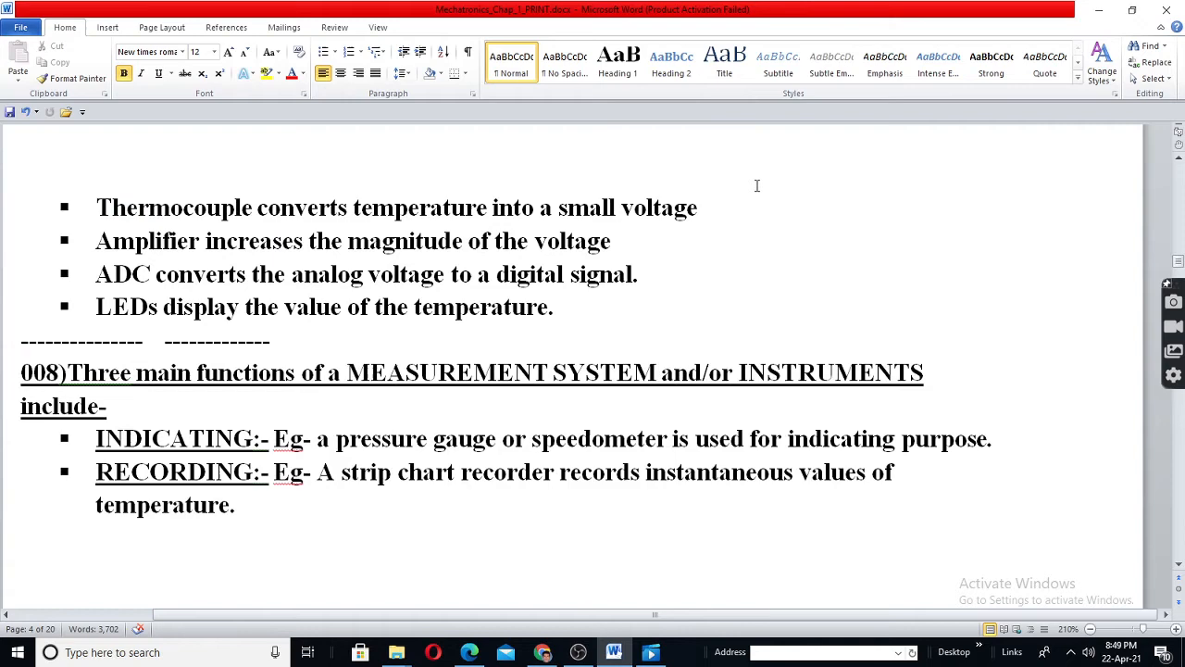
pyautogui.scroll(-2, 756, 185)
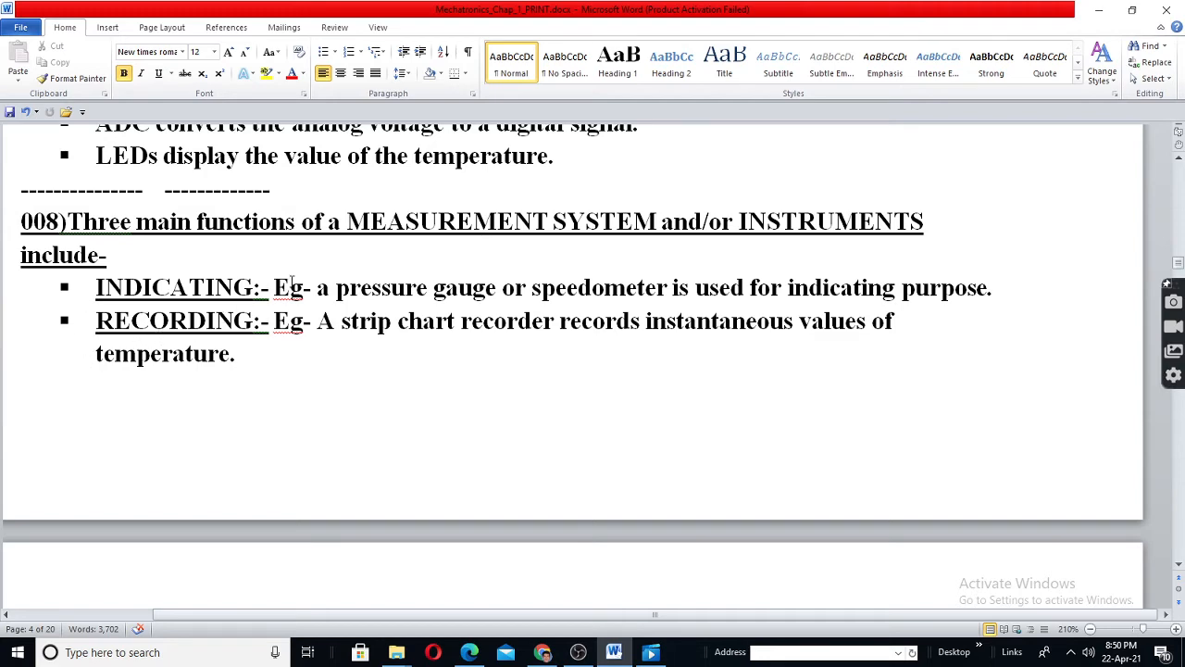
pyautogui.scroll(-3, 293, 283)
pyautogui.scroll(-3, 127, 405)
pyautogui.scroll(3, 264, 387)
pyautogui.scroll(-1, 332, 298)
pyautogui.scroll(-3, 333, 298)
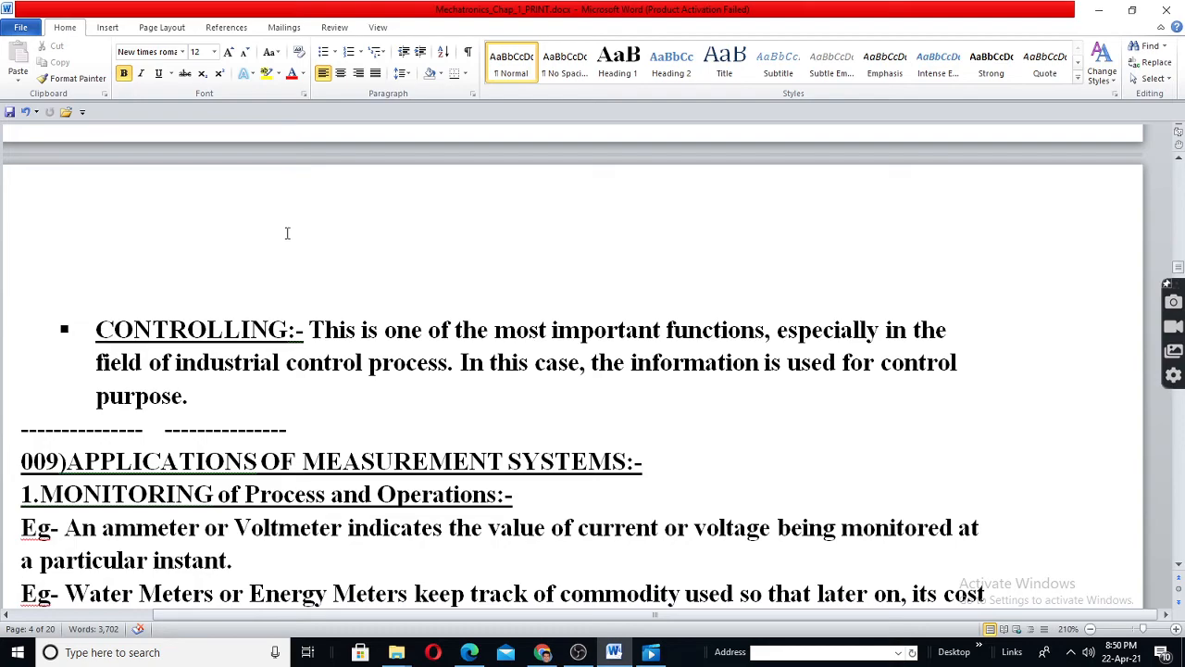
pyautogui.scroll(3, 286, 233)
pyautogui.scroll(-3, 286, 232)
pyautogui.scroll(-1, 286, 234)
pyautogui.scroll(4, 286, 234)
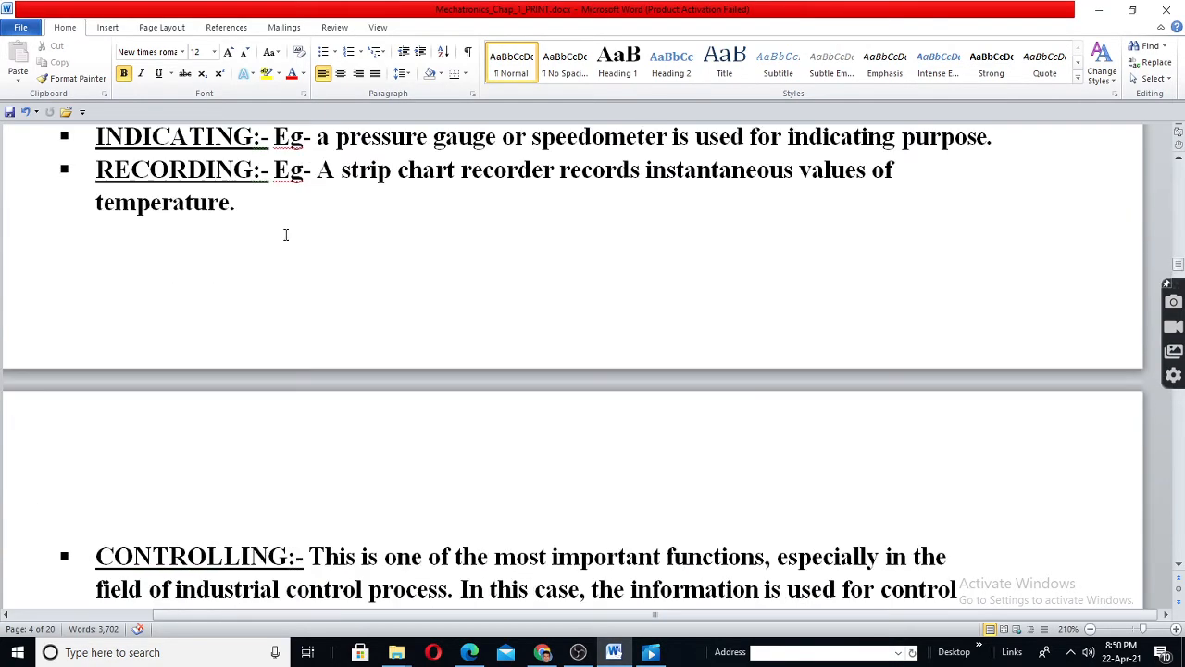
pyautogui.scroll(2, 286, 234)
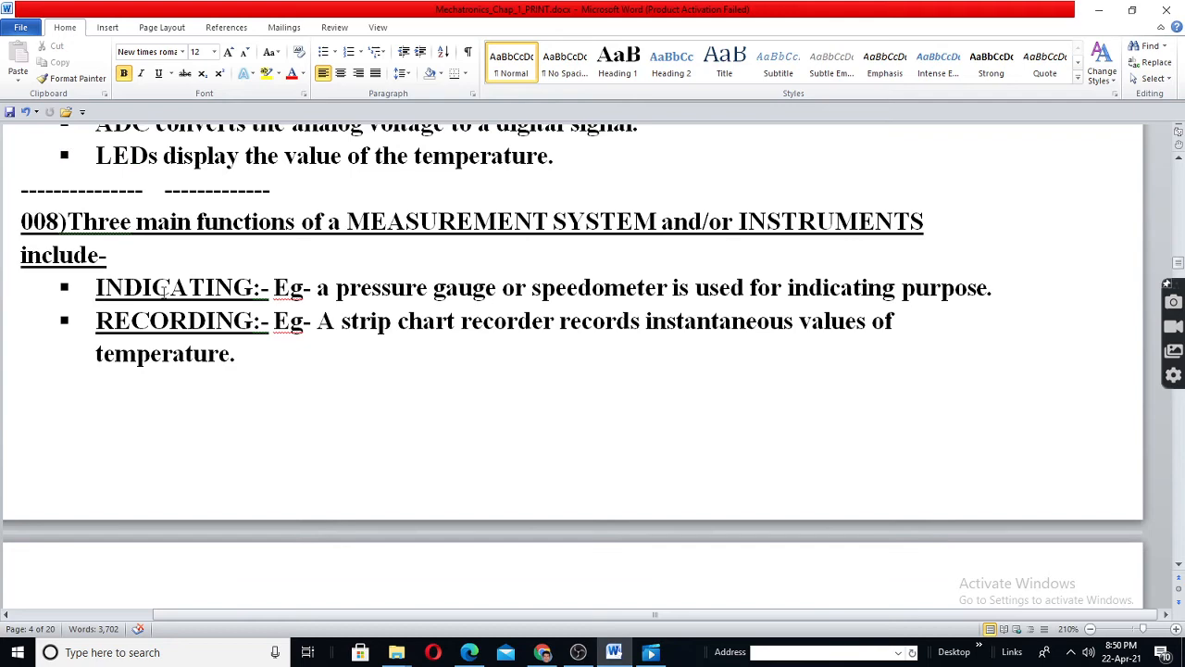
pyautogui.scroll(-3, 327, 354)
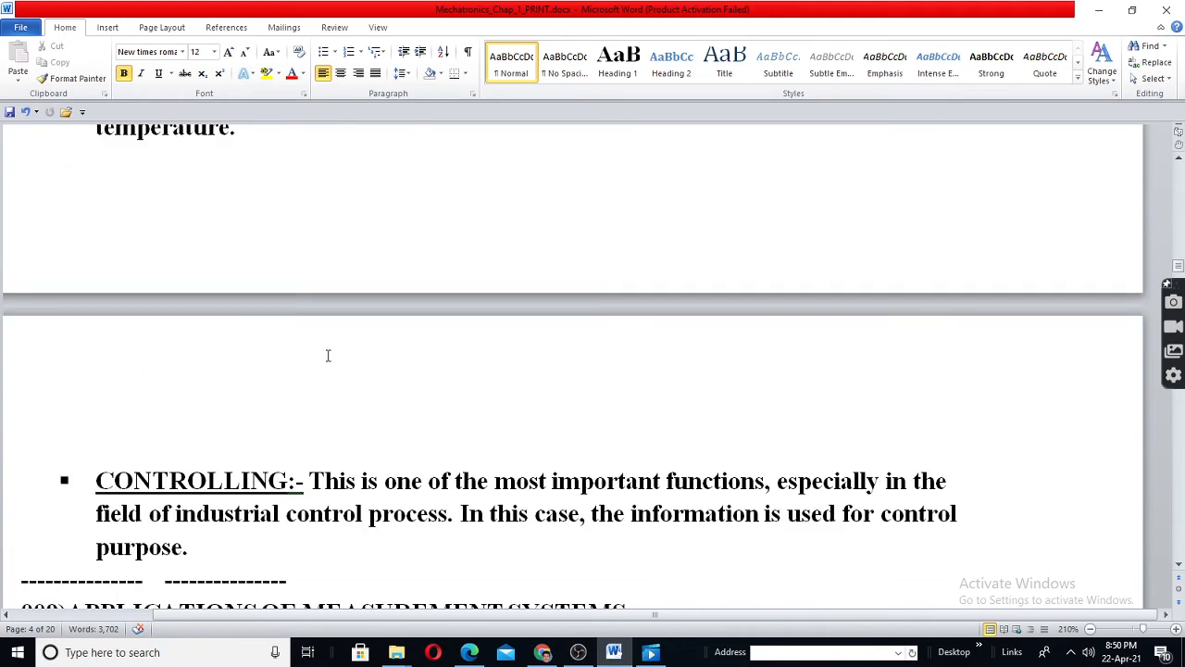
pyautogui.scroll(2, 328, 355)
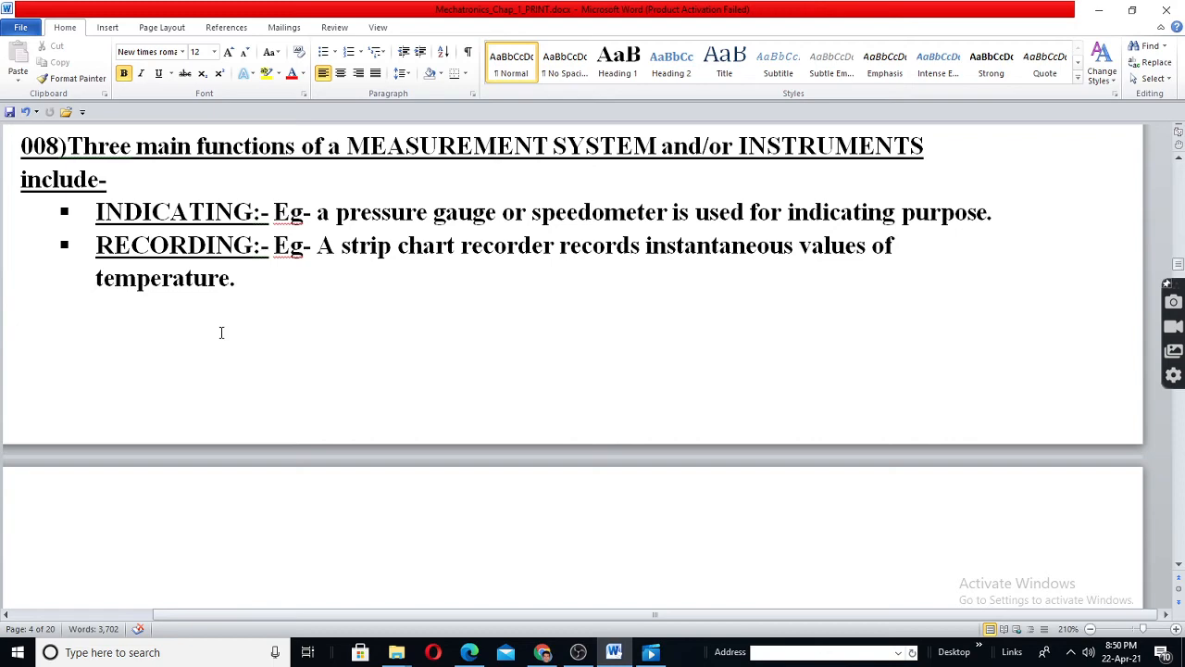
pyautogui.scroll(-5, 294, 282)
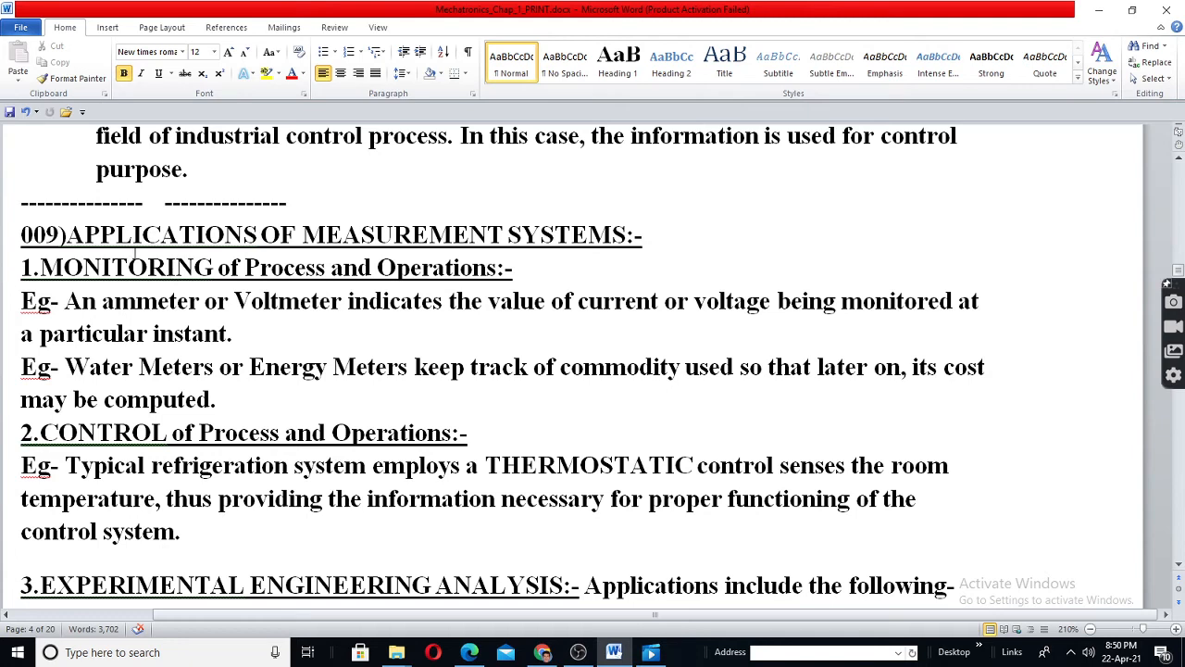
pyautogui.scroll(-1, 235, 241)
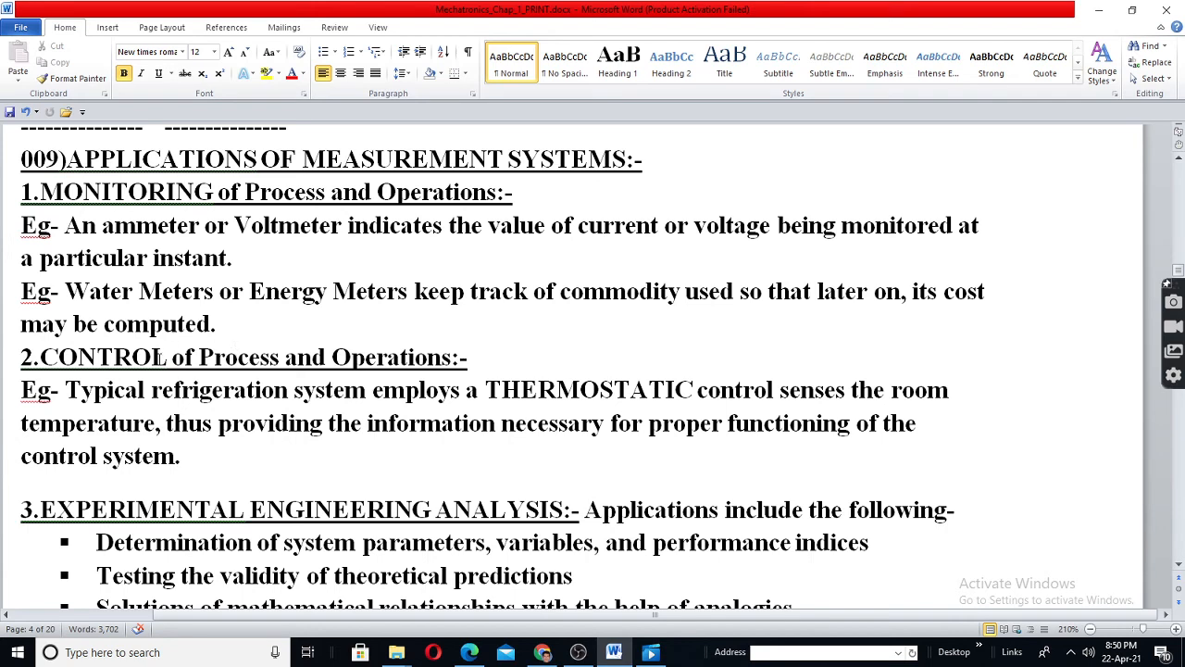
pyautogui.scroll(-2, 163, 358)
pyautogui.scroll(-1, 163, 357)
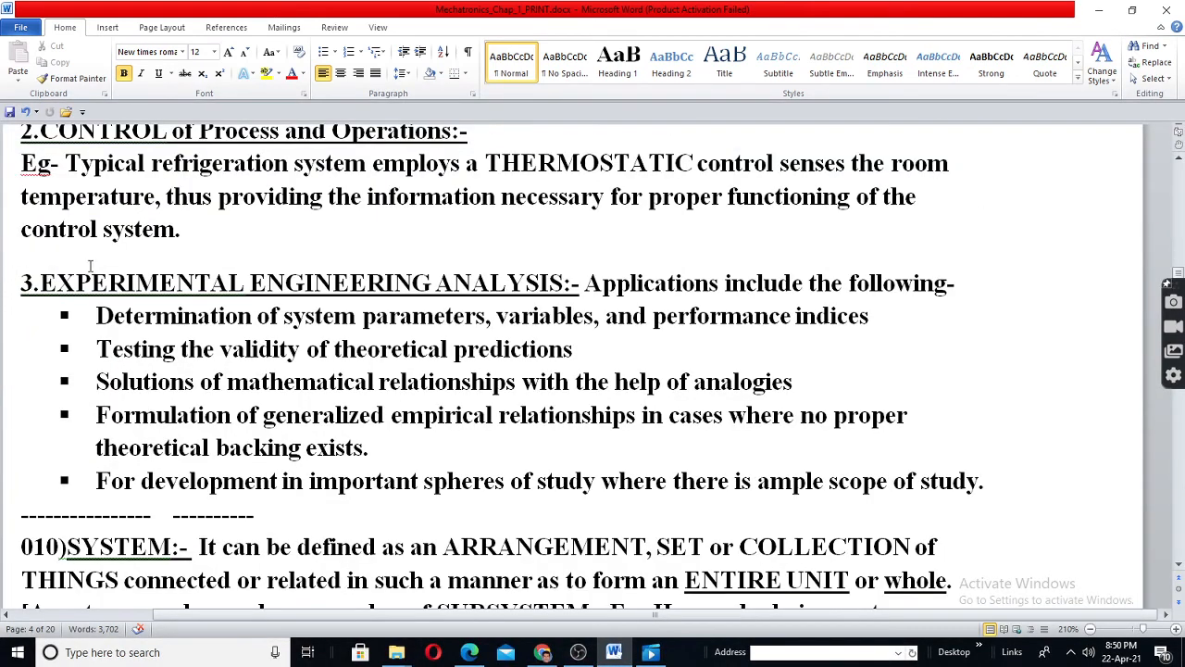